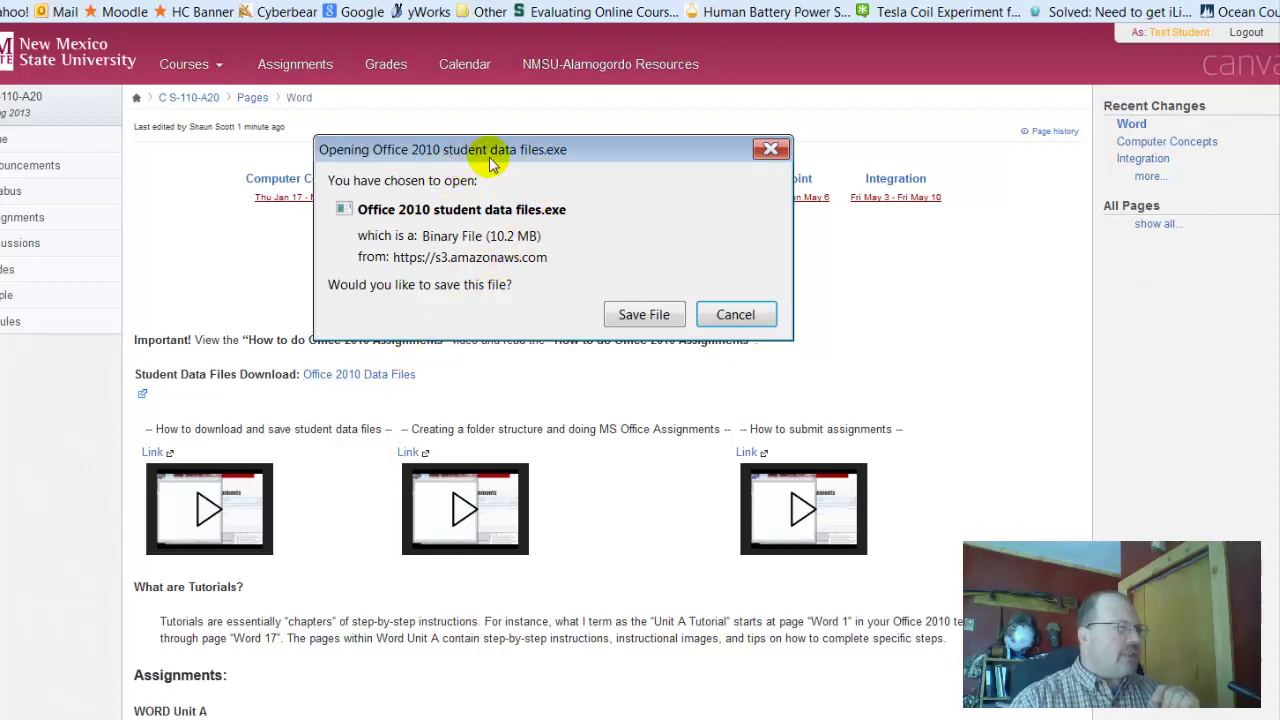
# Save the Office 2010 student data files.exe download and run that file from the Downloads folder
pyautogui.click(640, 315)
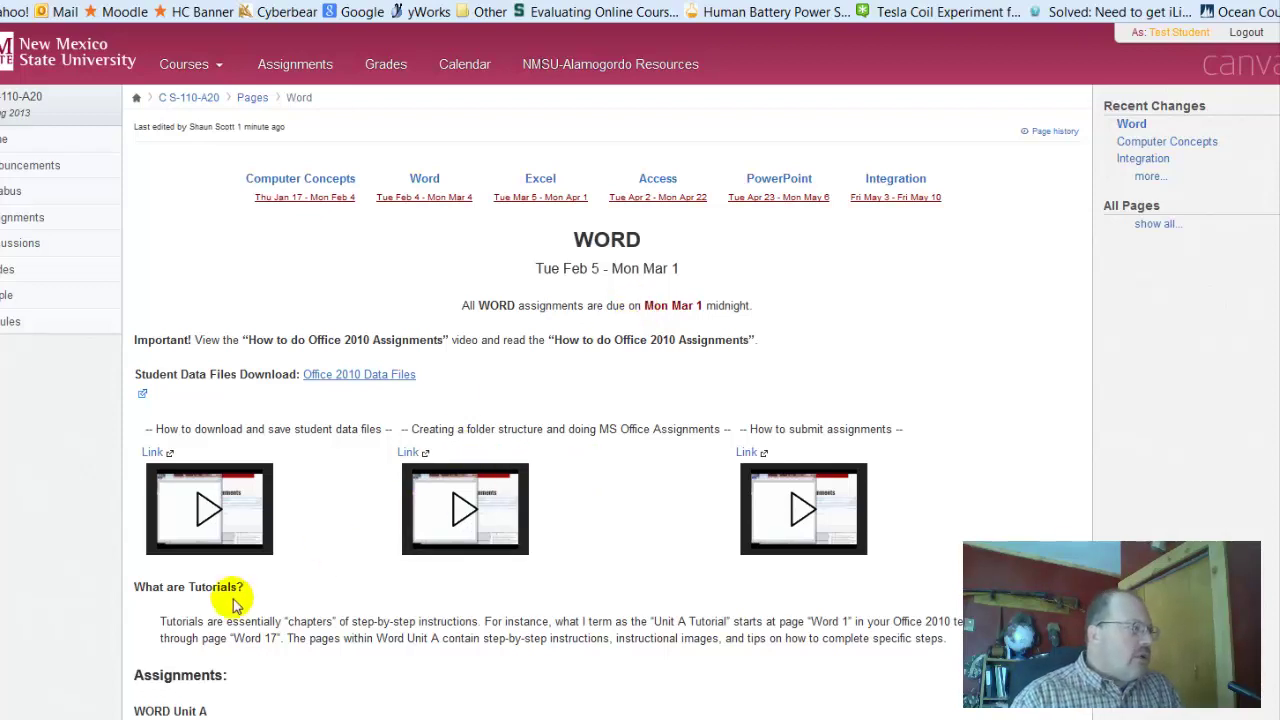
pyautogui.click(62, 715)
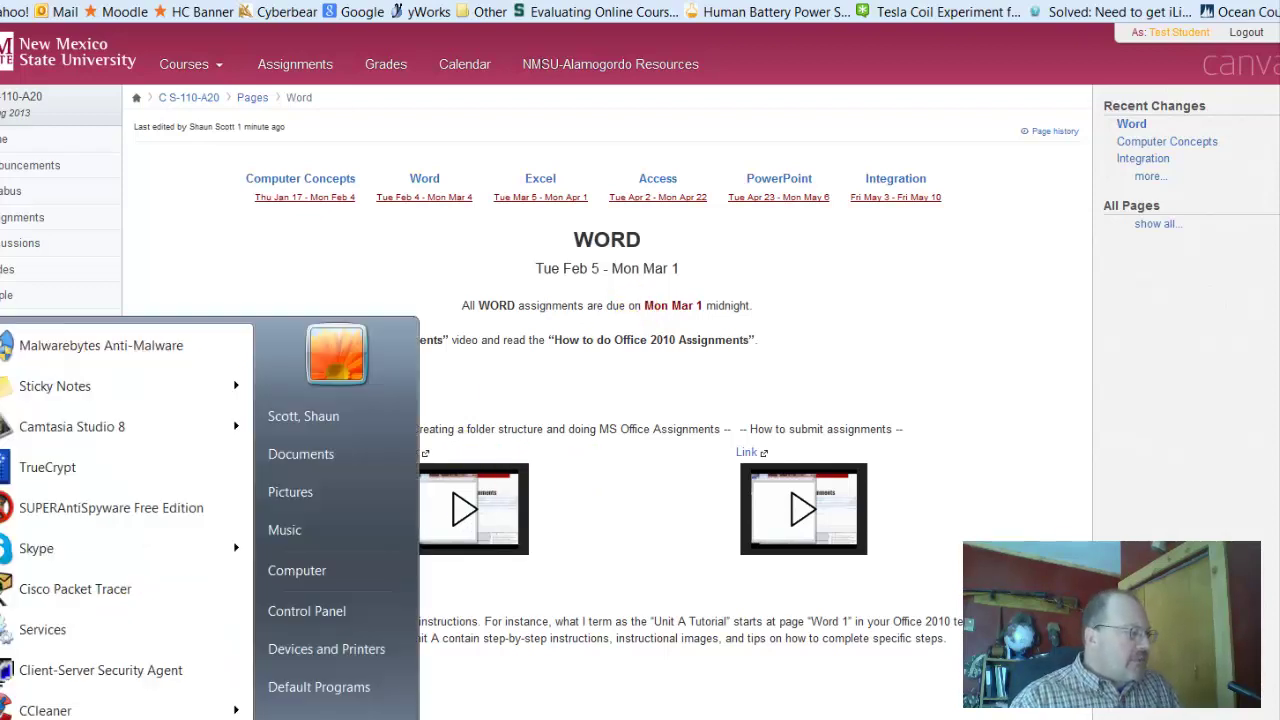
pyautogui.click(319, 580)
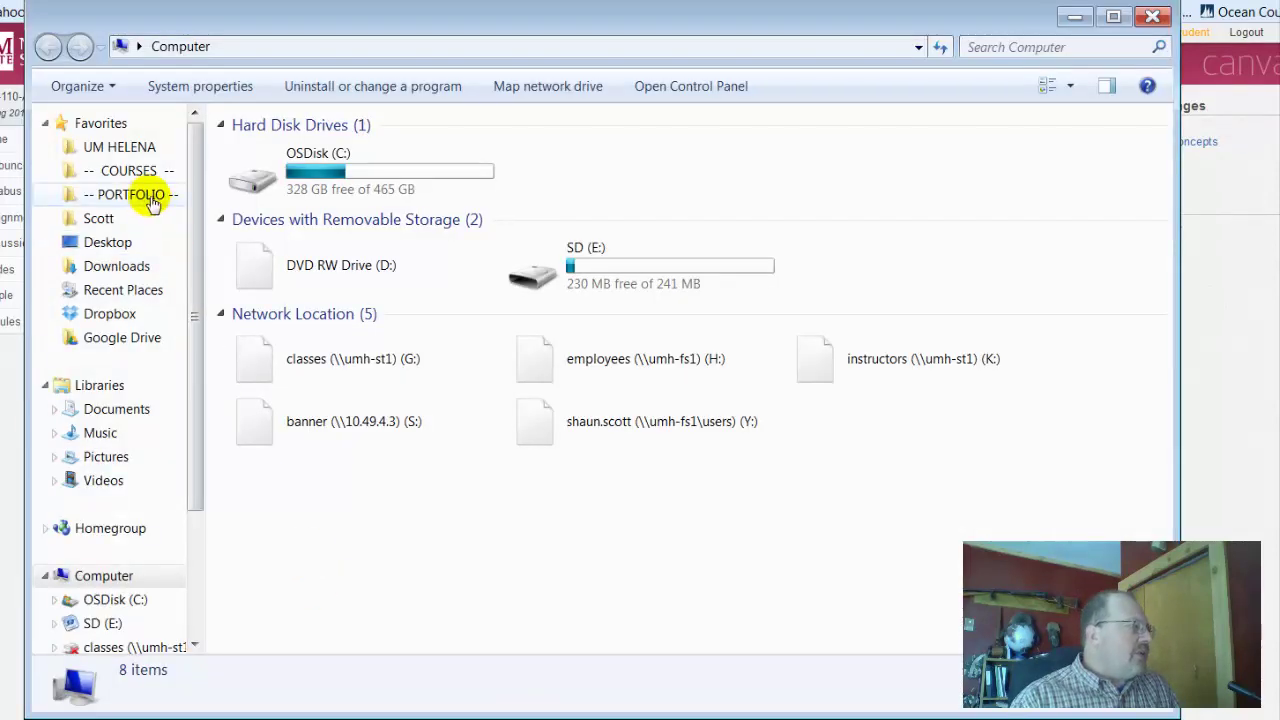
pyautogui.click(105, 267)
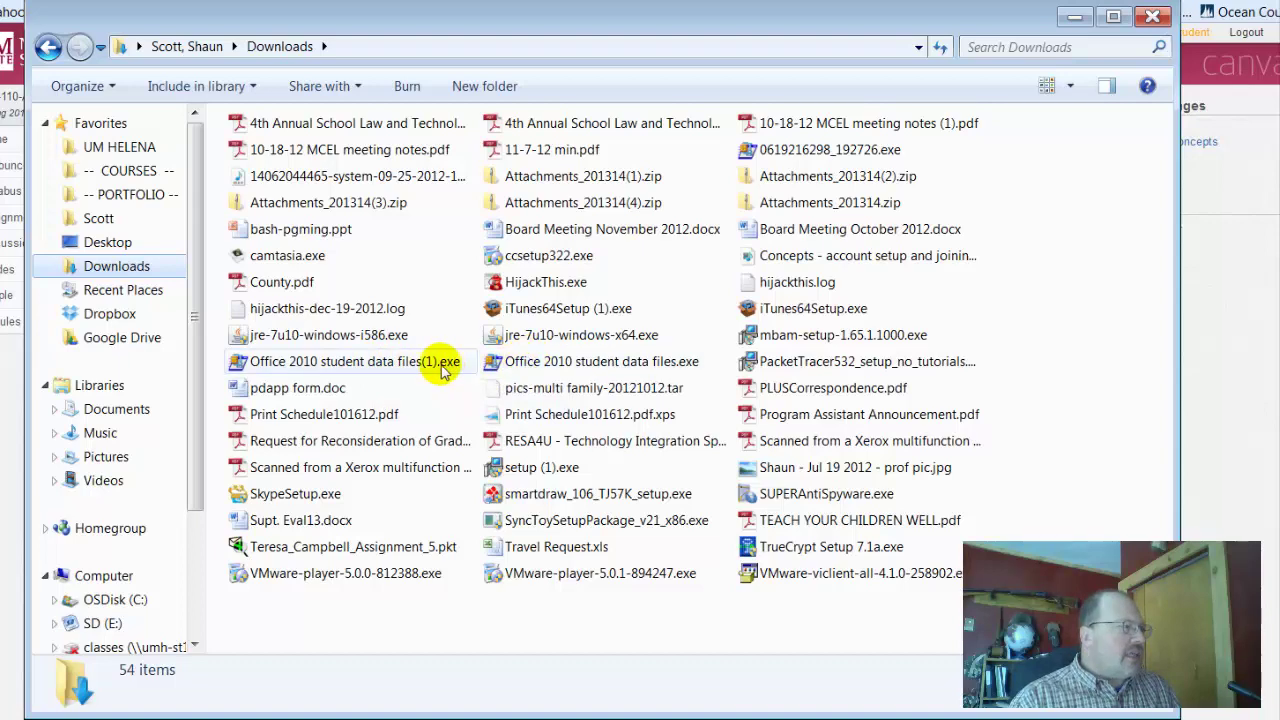
pyautogui.doubleClick(575, 365)
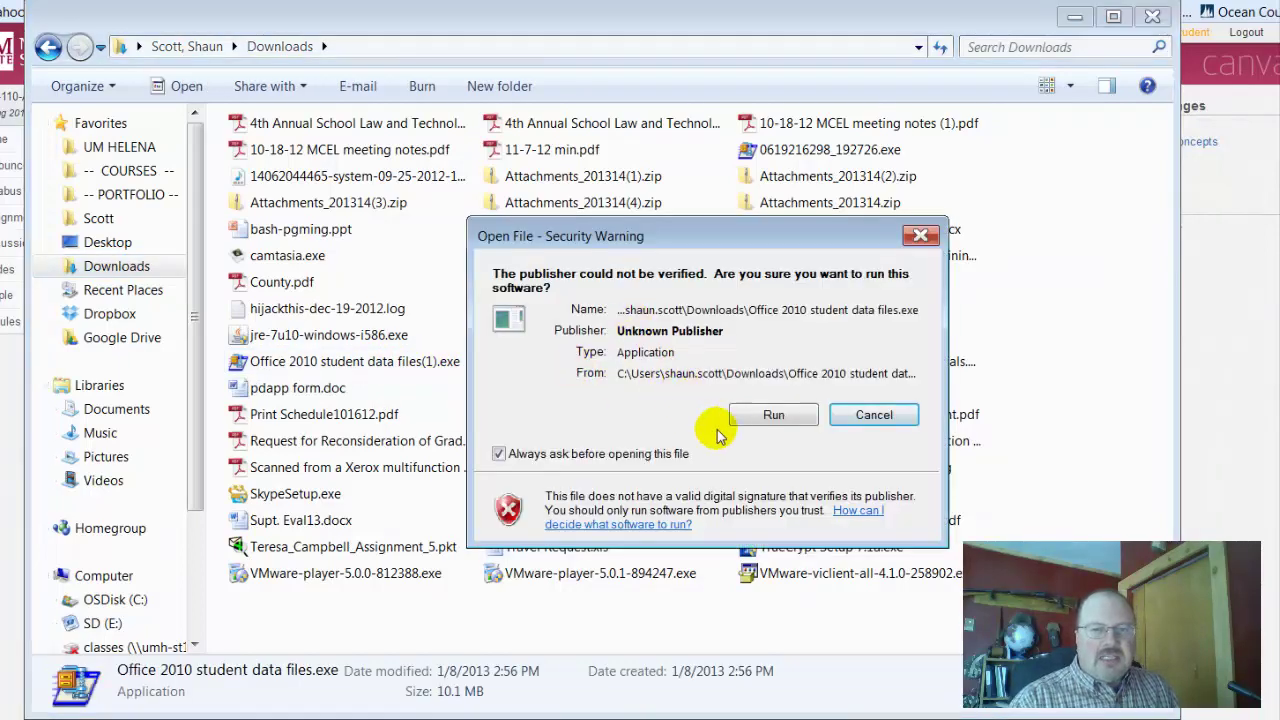
pyautogui.click(768, 414)
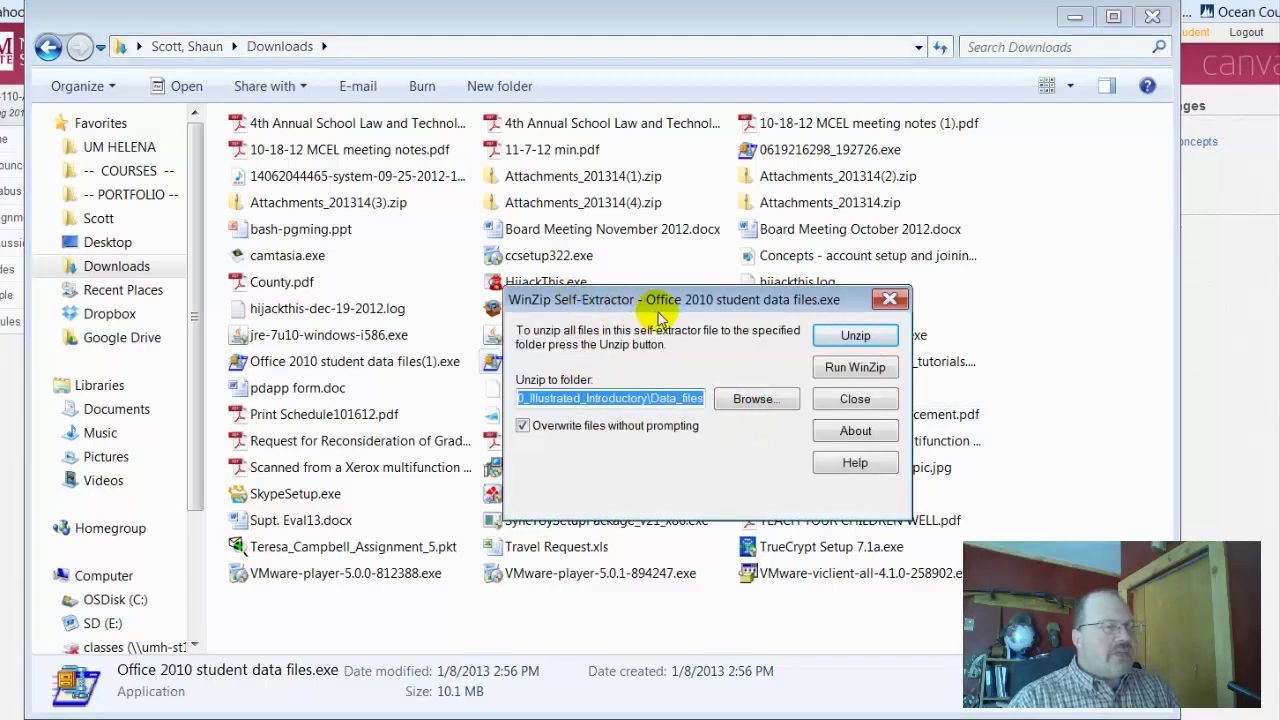
# Examine the full destination path in the self-extractor's Unzip to folder setting
pyautogui.click(567, 399)
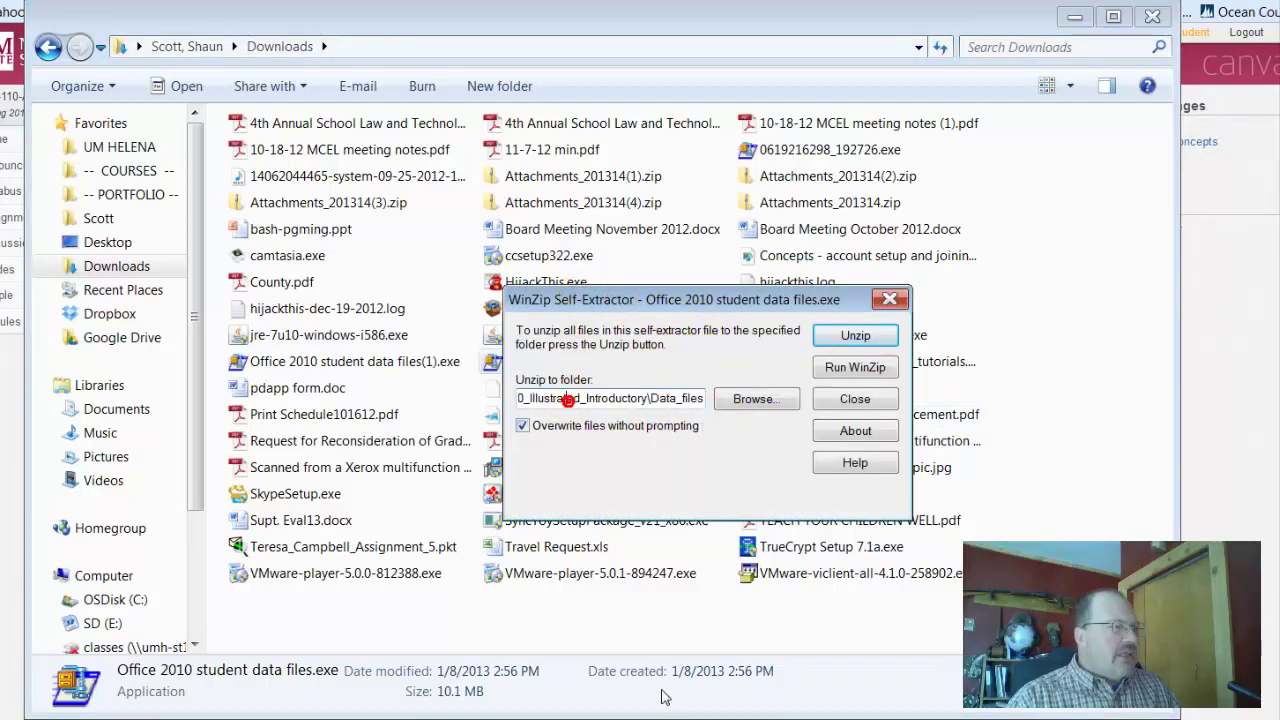
pyautogui.press('Left')
pyautogui.press('Left')
pyautogui.press('Left')
pyautogui.press('Left')
pyautogui.press('Left')
pyautogui.press('Left')
pyautogui.press('Left')
pyautogui.press('Left')
pyautogui.press('Left')
pyautogui.press('Left')
pyautogui.press('Left')
pyautogui.press('Left')
pyautogui.press('Left')
pyautogui.press('Left')
pyautogui.press('Left')
pyautogui.press('Left')
pyautogui.press('Left')
pyautogui.press('Left')
pyautogui.press('Left')
pyautogui.press('Left')
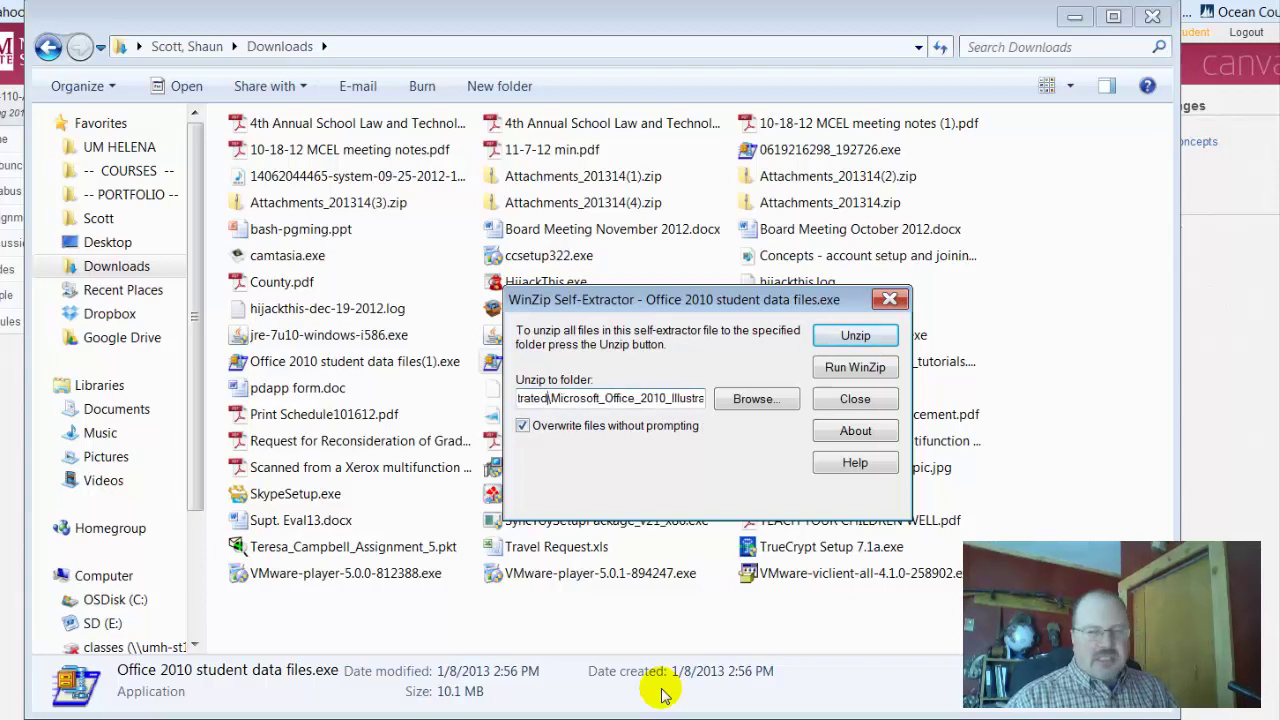
pyautogui.press('Left')
pyautogui.press('Left')
pyautogui.press('Left')
pyautogui.press('Left')
pyautogui.press('Left')
pyautogui.press('Left')
pyautogui.press('Left')
pyautogui.press('Left')
pyautogui.press('Left')
pyautogui.press('Left')
pyautogui.press('Left')
pyautogui.press('Left')
pyautogui.press('Left')
pyautogui.press('Left')
pyautogui.press('Left')
pyautogui.press('Left')
pyautogui.press('Left')
pyautogui.press('Left')
pyautogui.press('Left')
pyautogui.press('Left')
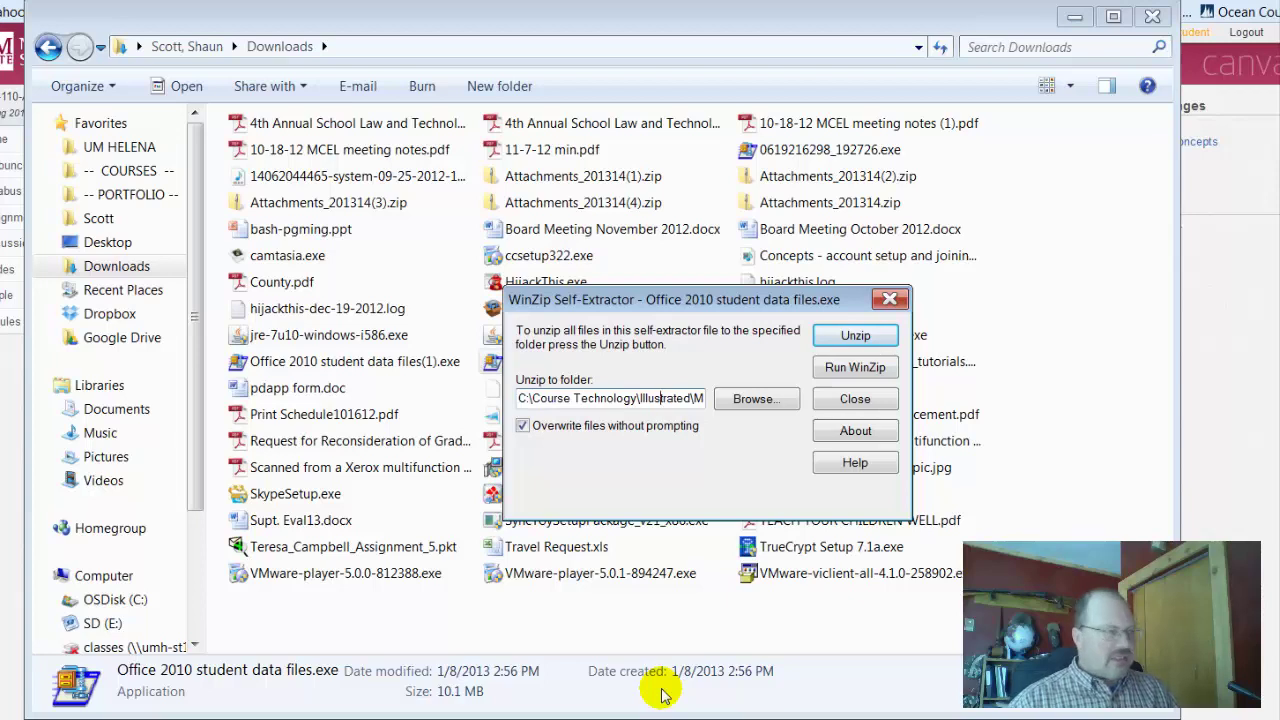
pyautogui.press('Right')
pyautogui.press('Right')
pyautogui.press('Right')
pyautogui.press('Right')
pyautogui.press('Right')
pyautogui.press('Right')
pyautogui.press('Right')
pyautogui.press('Right')
pyautogui.press('Right')
pyautogui.press('Right')
pyautogui.press('Right')
pyautogui.press('Right')
pyautogui.press('Right')
pyautogui.press('Right')
pyautogui.press('Right')
pyautogui.press('Right')
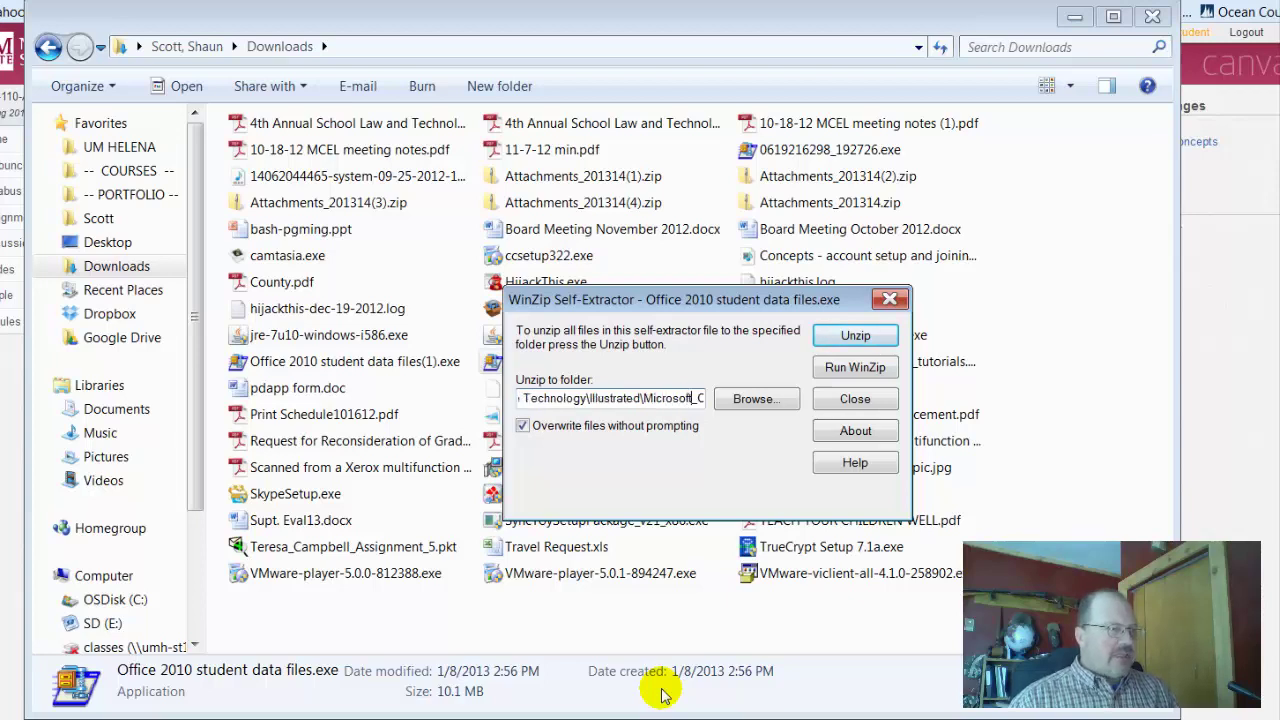
pyautogui.press('Right')
pyautogui.press('Right')
pyautogui.press('Right')
pyautogui.press('Right')
pyautogui.press('Right')
pyautogui.press('Right')
pyautogui.press('Right')
pyautogui.press('Right')
pyautogui.press('Right')
pyautogui.press('Right')
pyautogui.press('Right')
pyautogui.press('Right')
pyautogui.press('Right')
pyautogui.press('Right')
pyautogui.press('Right')
pyautogui.press('Right')
pyautogui.press('Right')
pyautogui.press('Right')
pyautogui.press('Right')
pyautogui.press('Right')
pyautogui.press('Right')
pyautogui.press('Right')
pyautogui.press('Right')
pyautogui.press('Right')
pyautogui.press('Right')
pyautogui.press('Right')
pyautogui.press('Right')
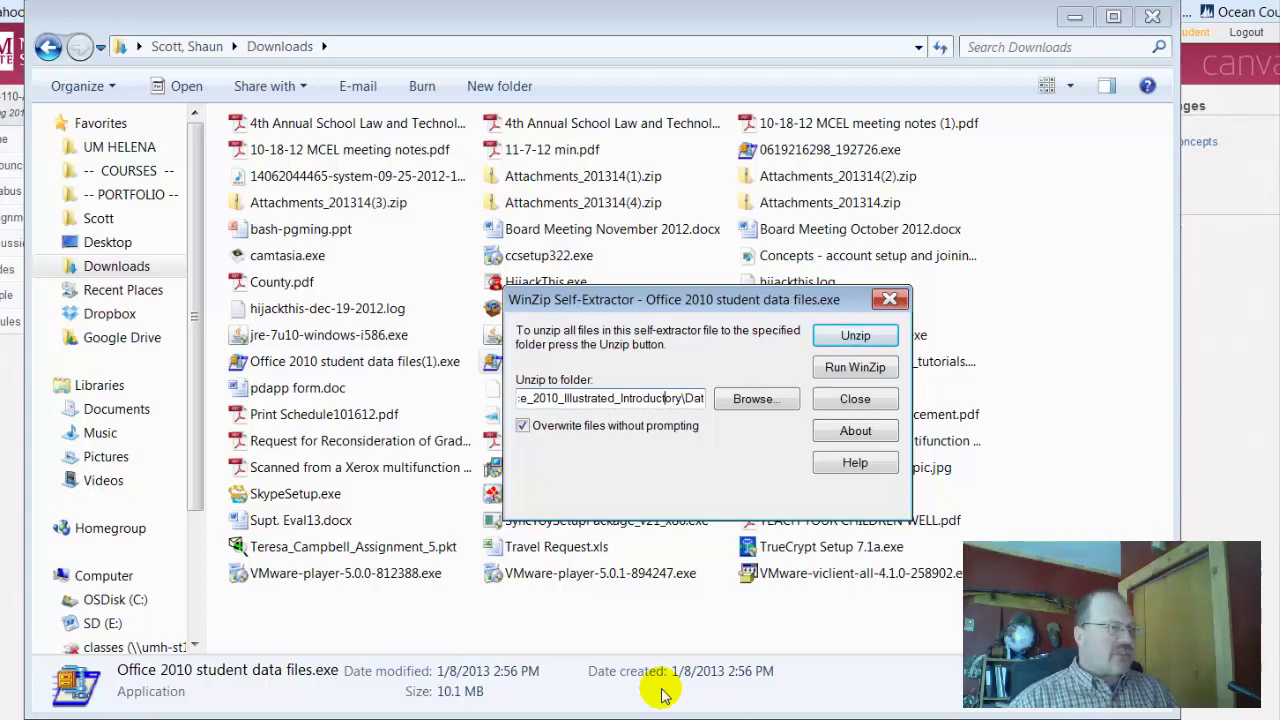
pyautogui.press('Right')
pyautogui.press('Right')
pyautogui.press('Right')
pyautogui.press('Right')
pyautogui.press('Right')
pyautogui.press('Right')
pyautogui.press('Right')
pyautogui.press('Right')
pyautogui.press('Right')
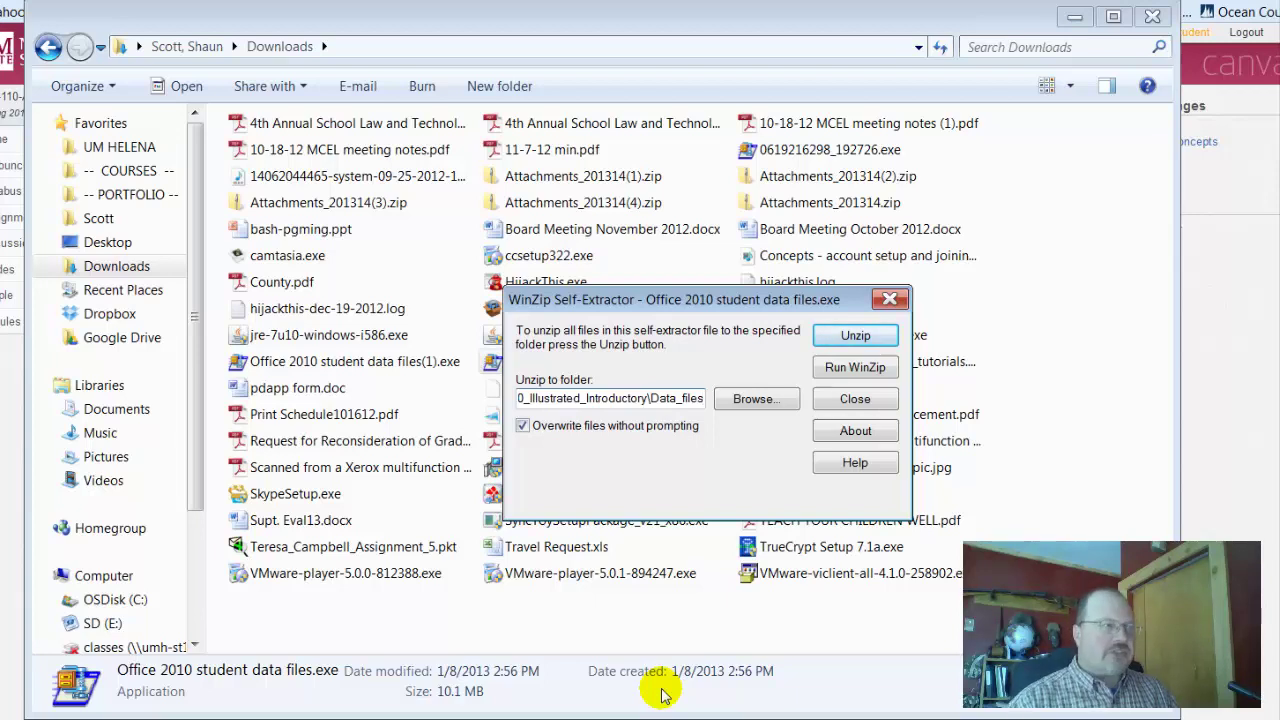
# Unzip the student data files to the default Data_files folder and close the self-extractor
pyautogui.click(856, 334)
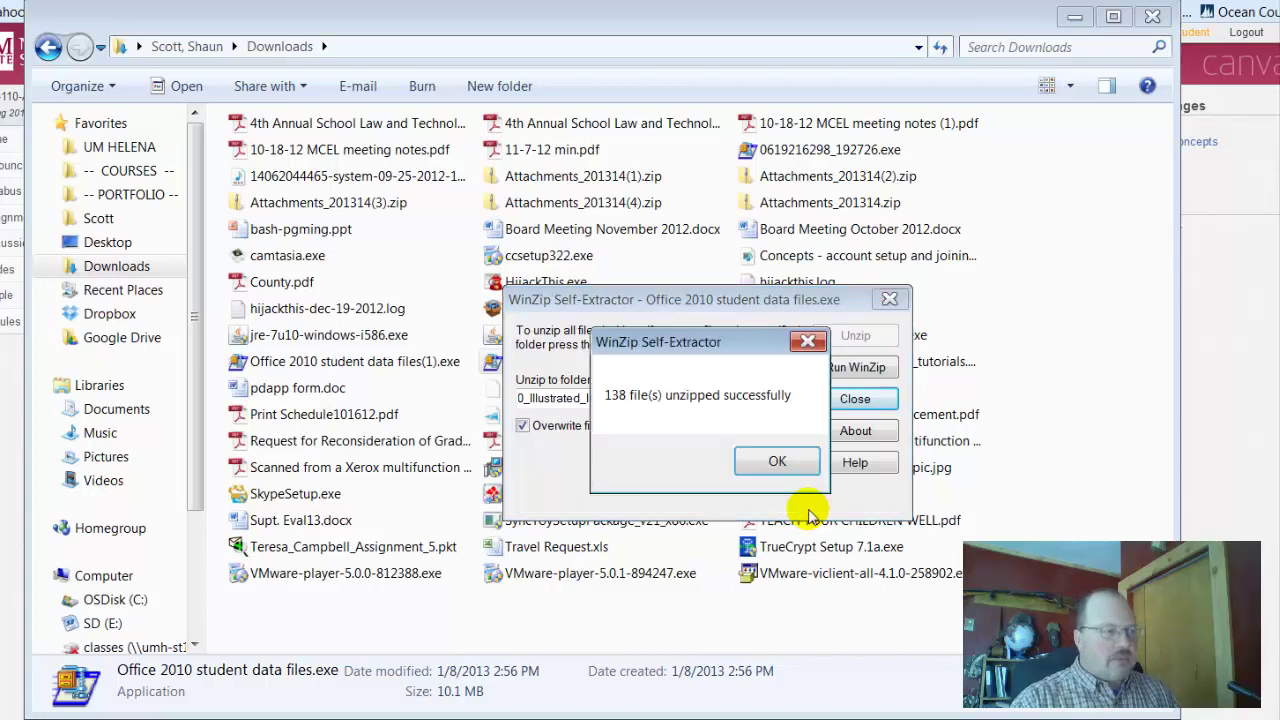
pyautogui.click(778, 462)
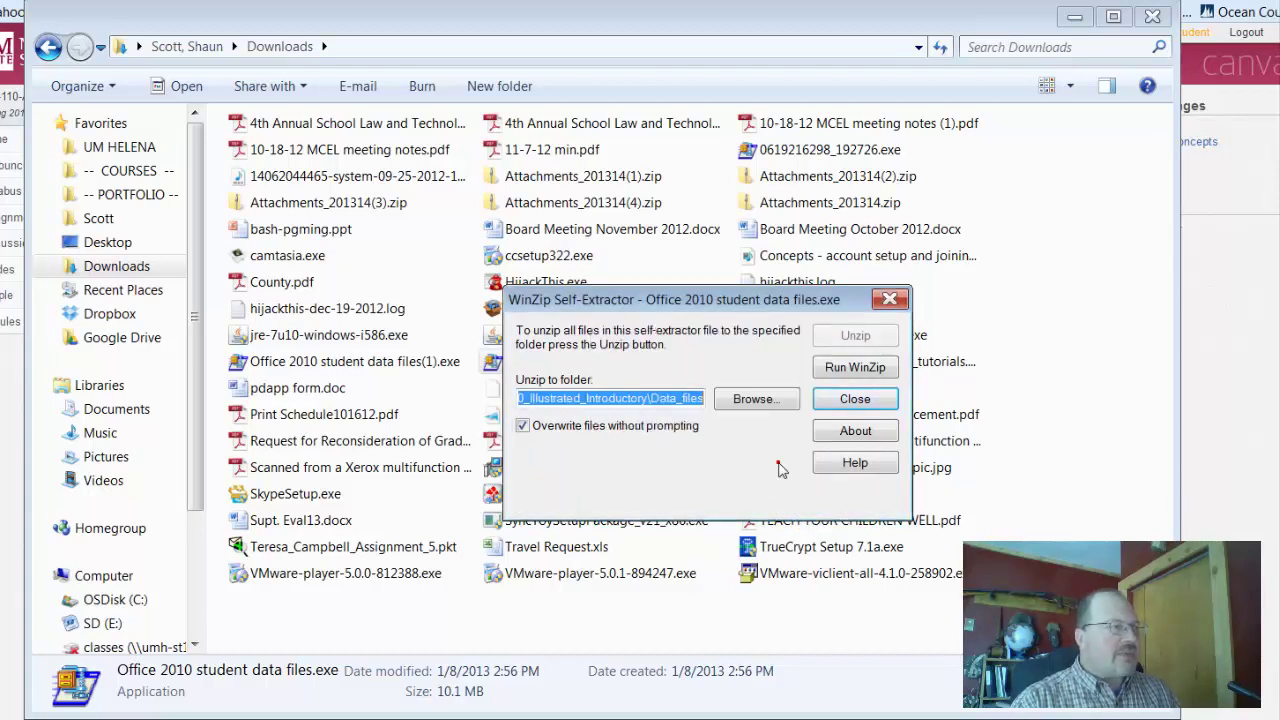
pyautogui.click(886, 298)
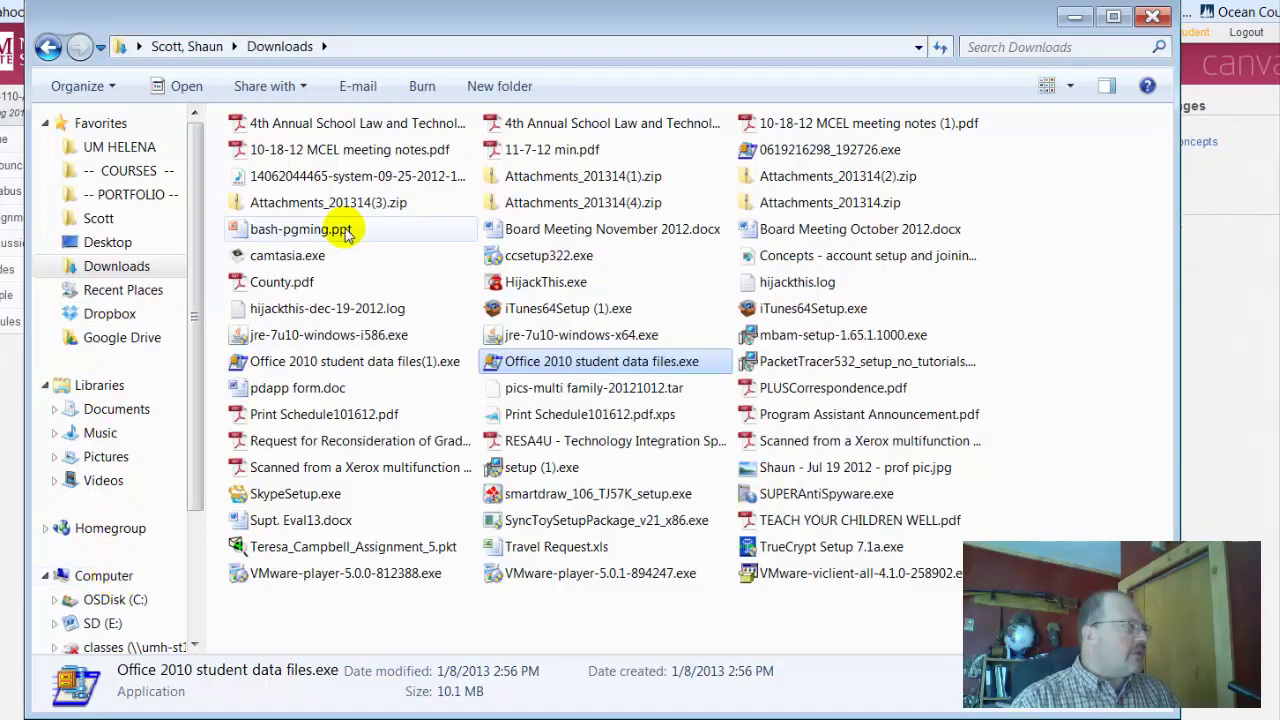
pyautogui.click(114, 600)
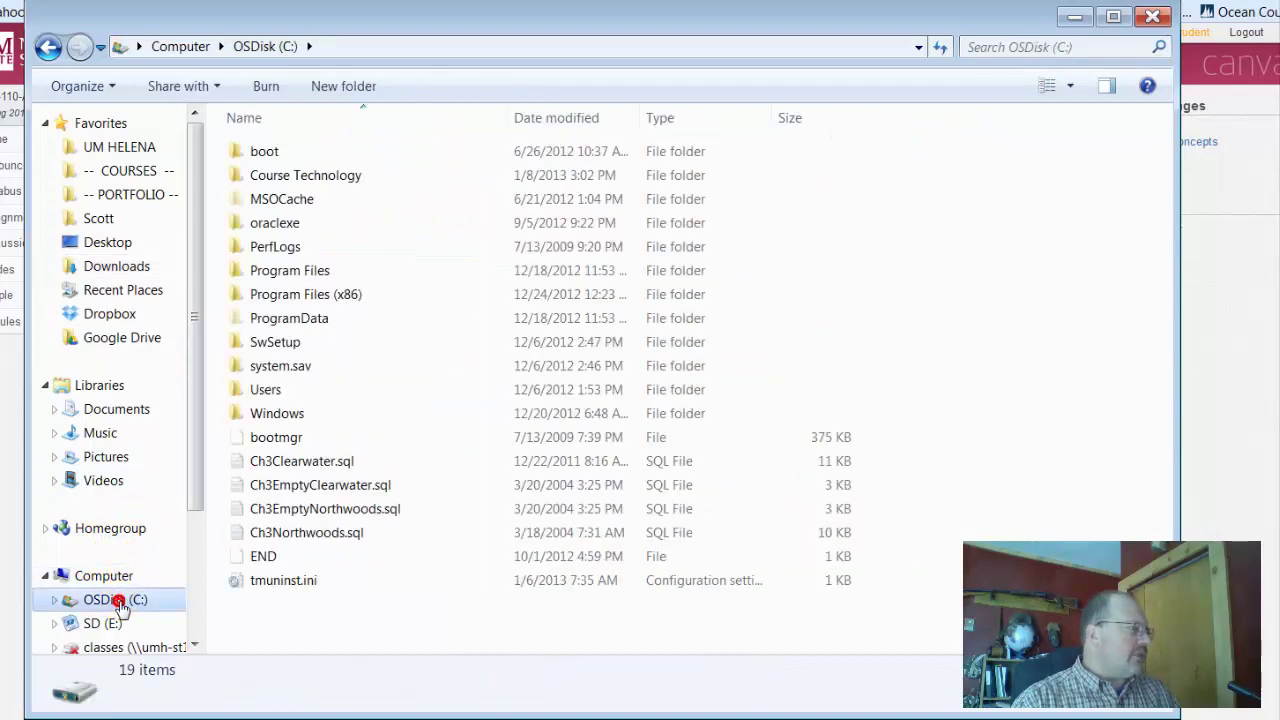
pyautogui.doubleClick(350, 180)
pyautogui.doubleClick(284, 151)
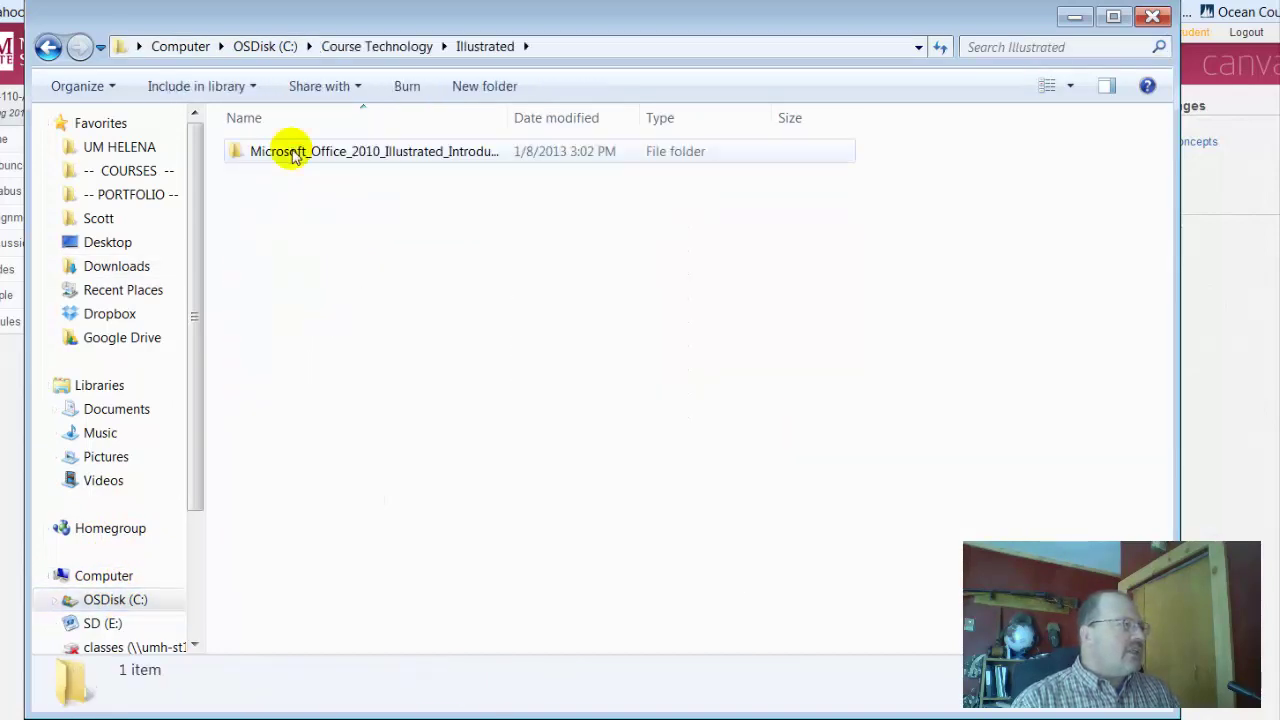
pyautogui.doubleClick(293, 153)
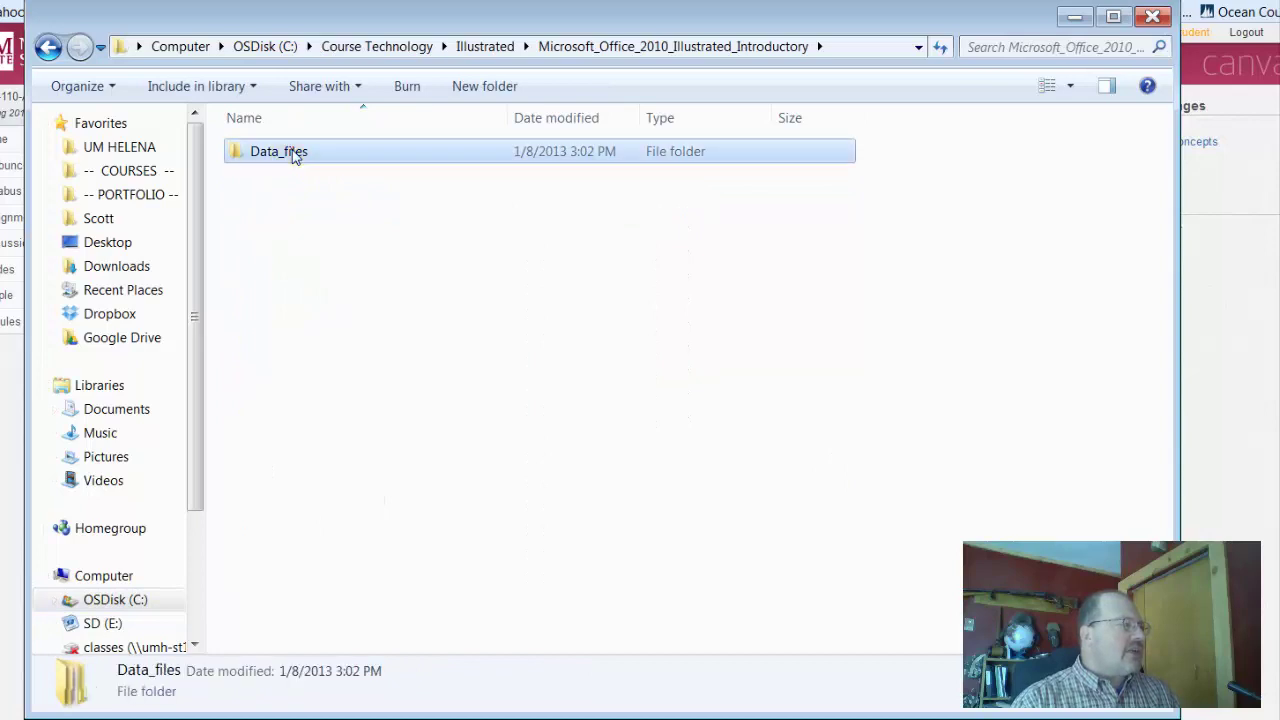
pyautogui.doubleClick(293, 153)
pyautogui.click(292, 153)
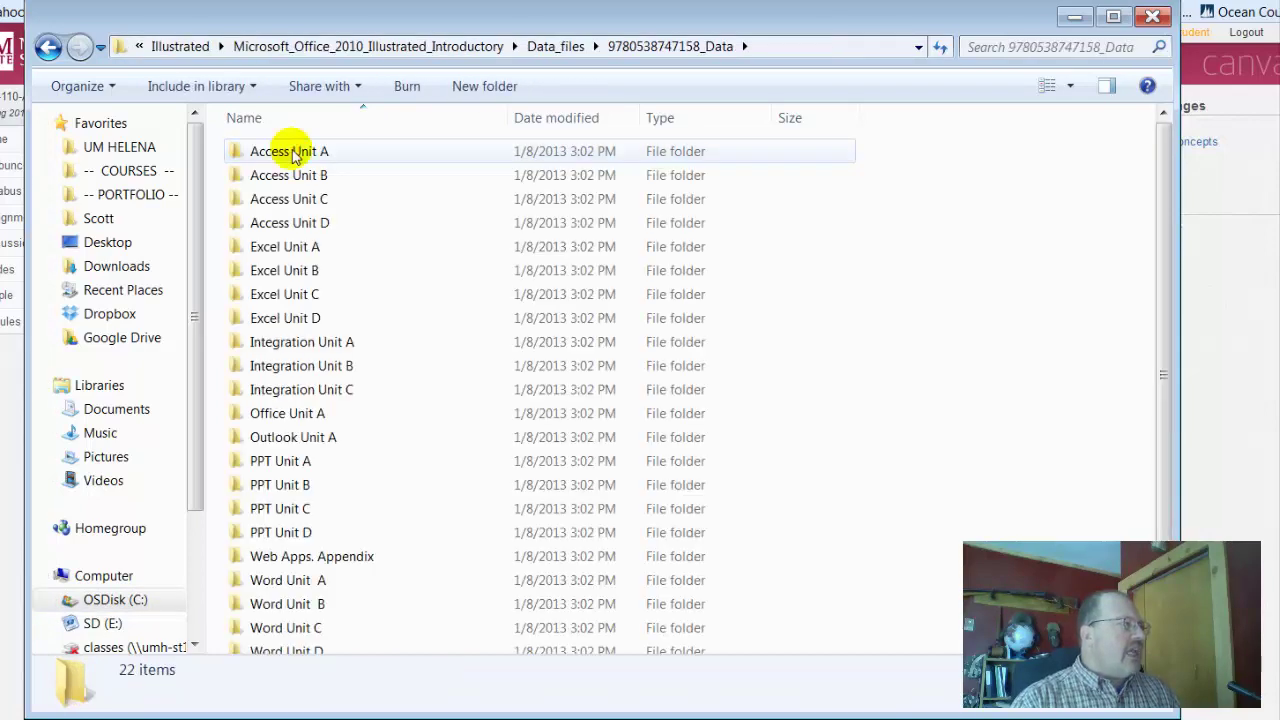
# Look through the extracted folders from Data_files down to the Word Unit B documents, and close the folder window
pyautogui.click(48, 46)
pyautogui.click(316, 155)
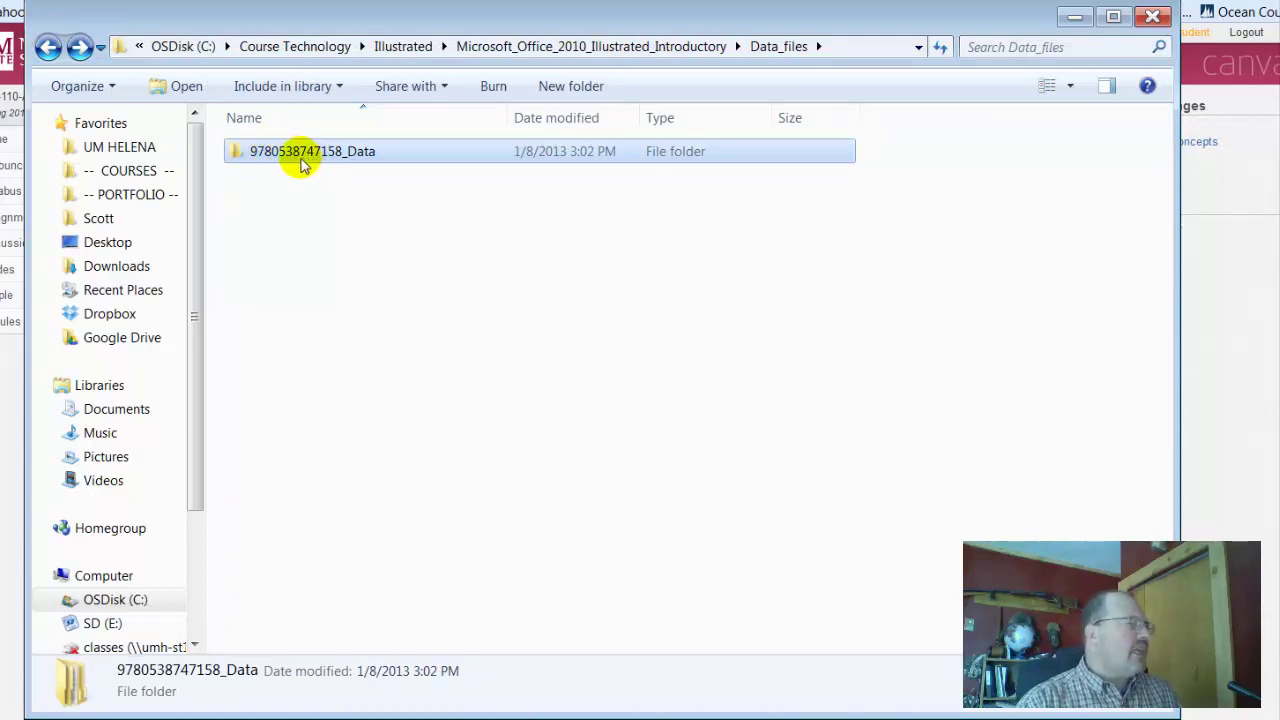
pyautogui.doubleClick(366, 153)
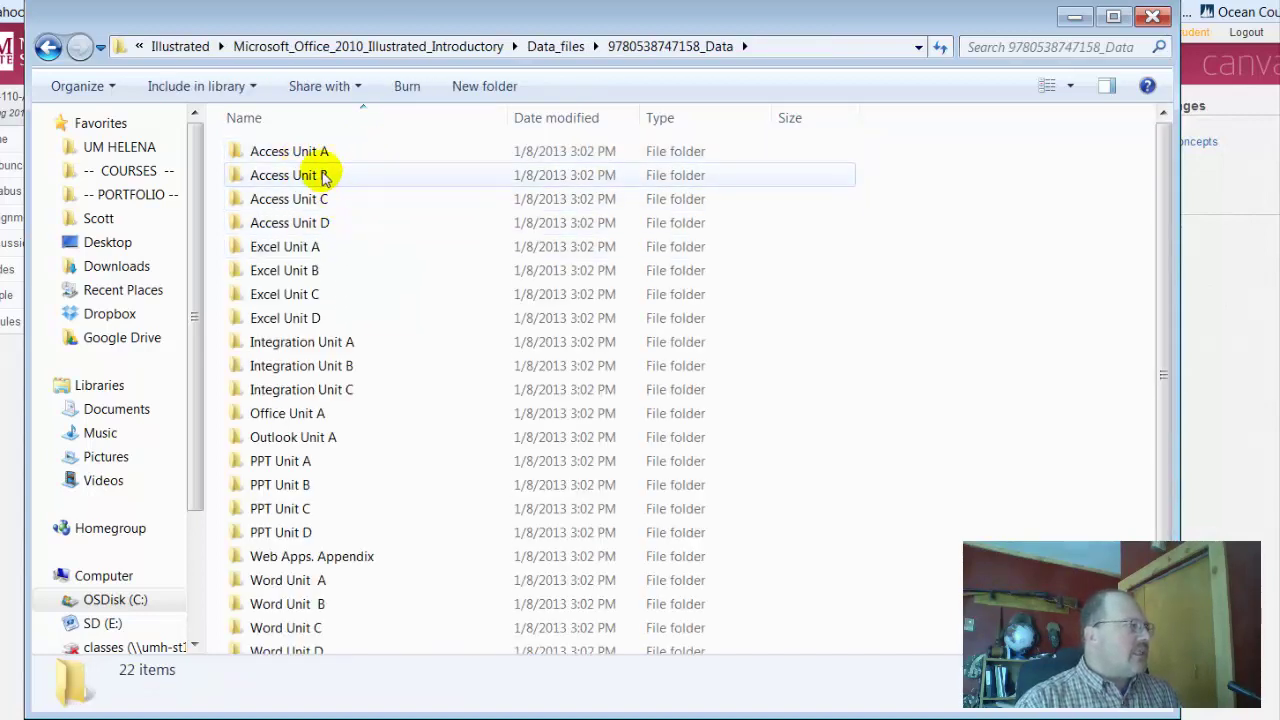
pyautogui.scroll(-1, 320, 440)
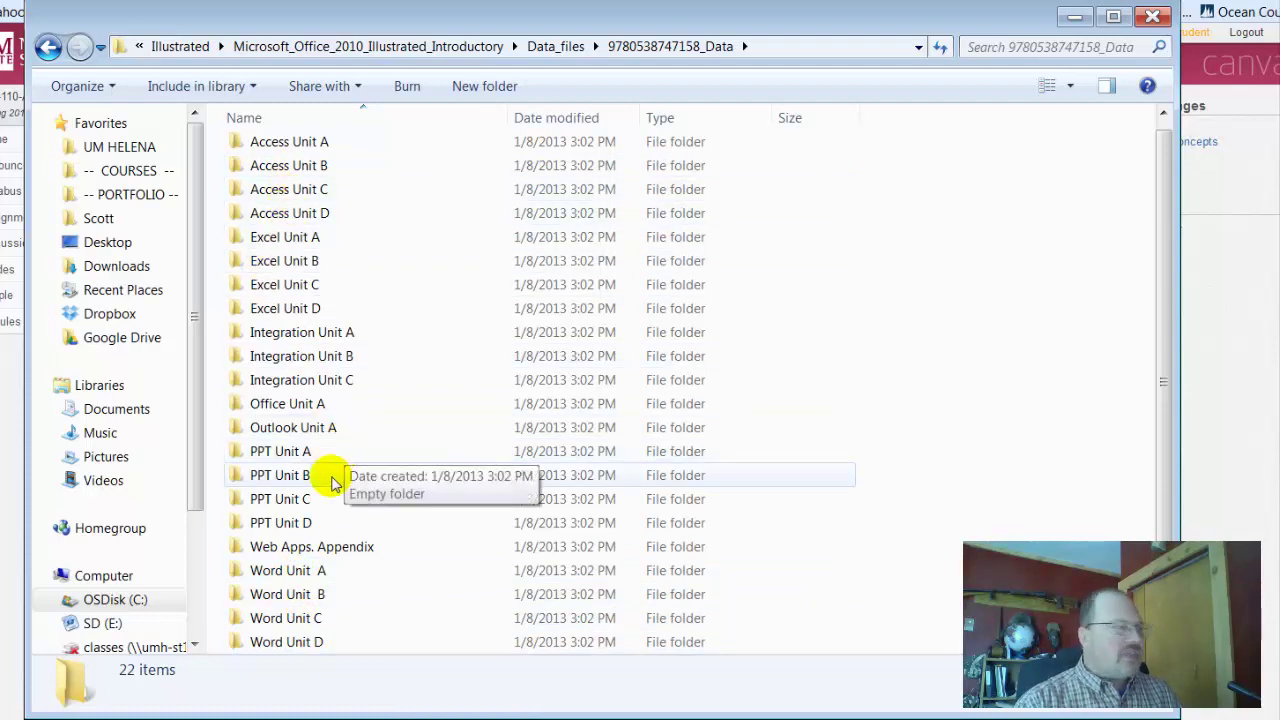
pyautogui.doubleClick(308, 598)
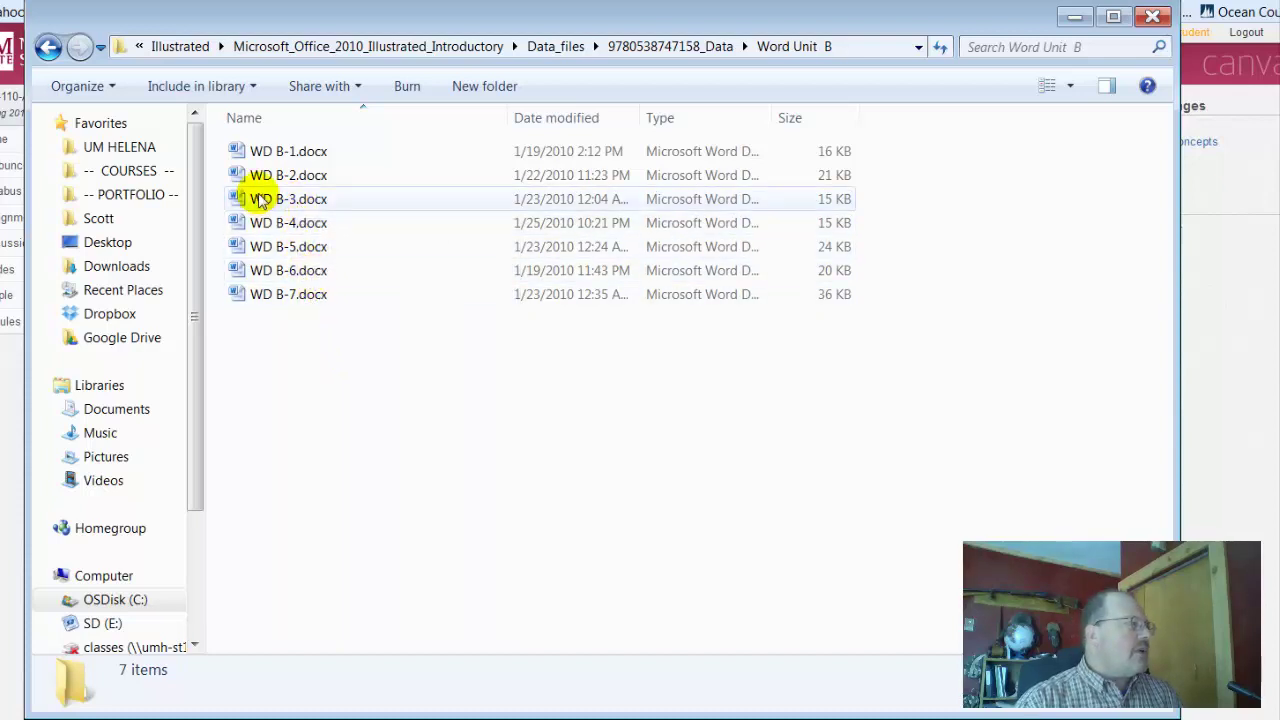
pyautogui.click(1152, 18)
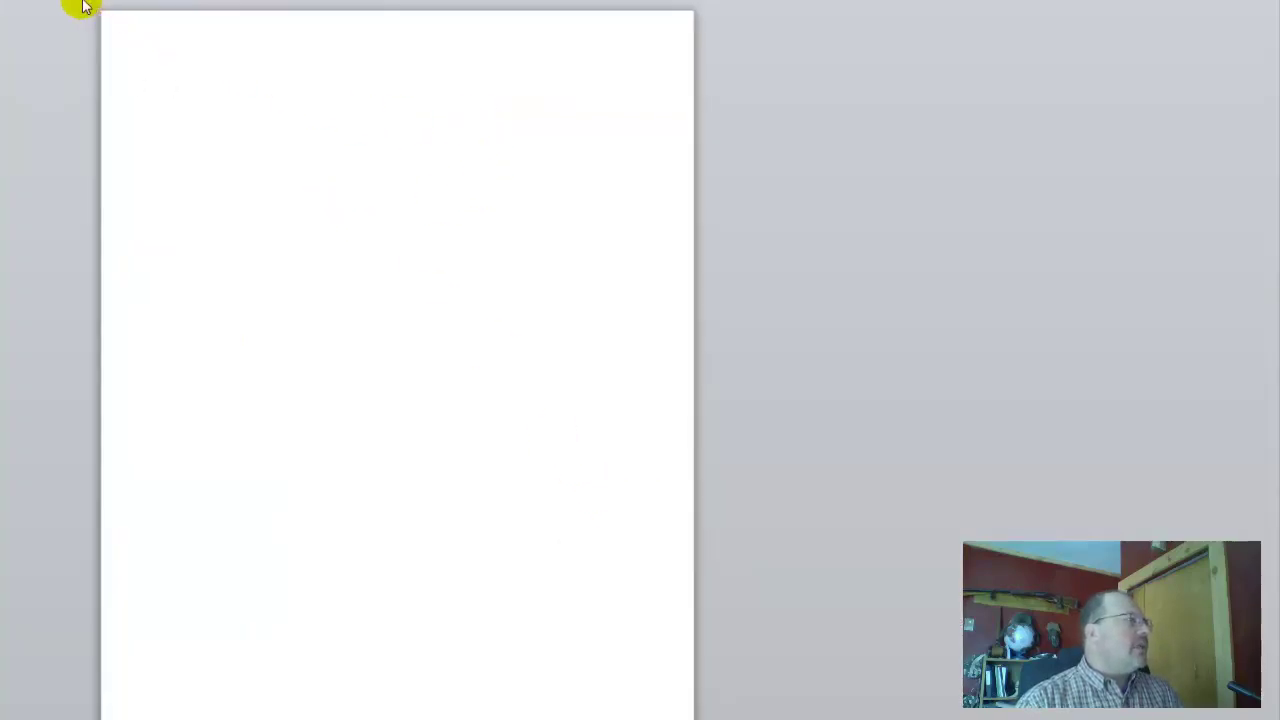
pyautogui.click(12, 0)
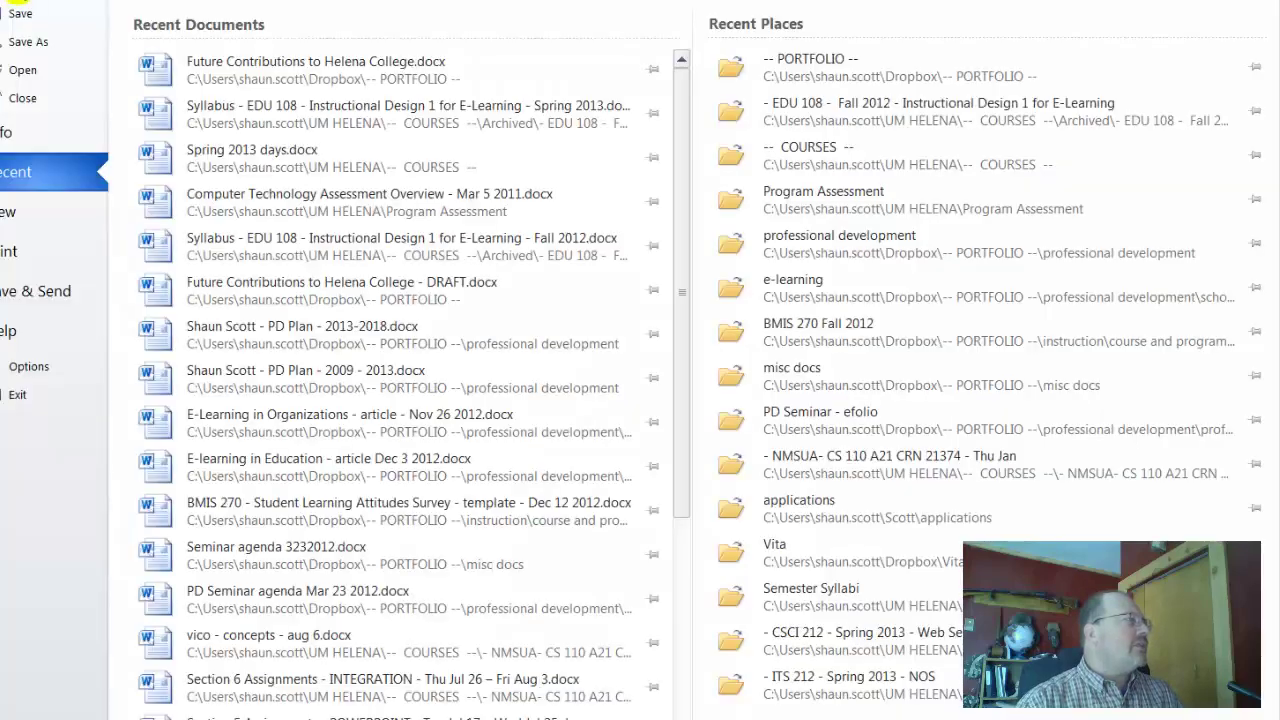
pyautogui.click(40, 66)
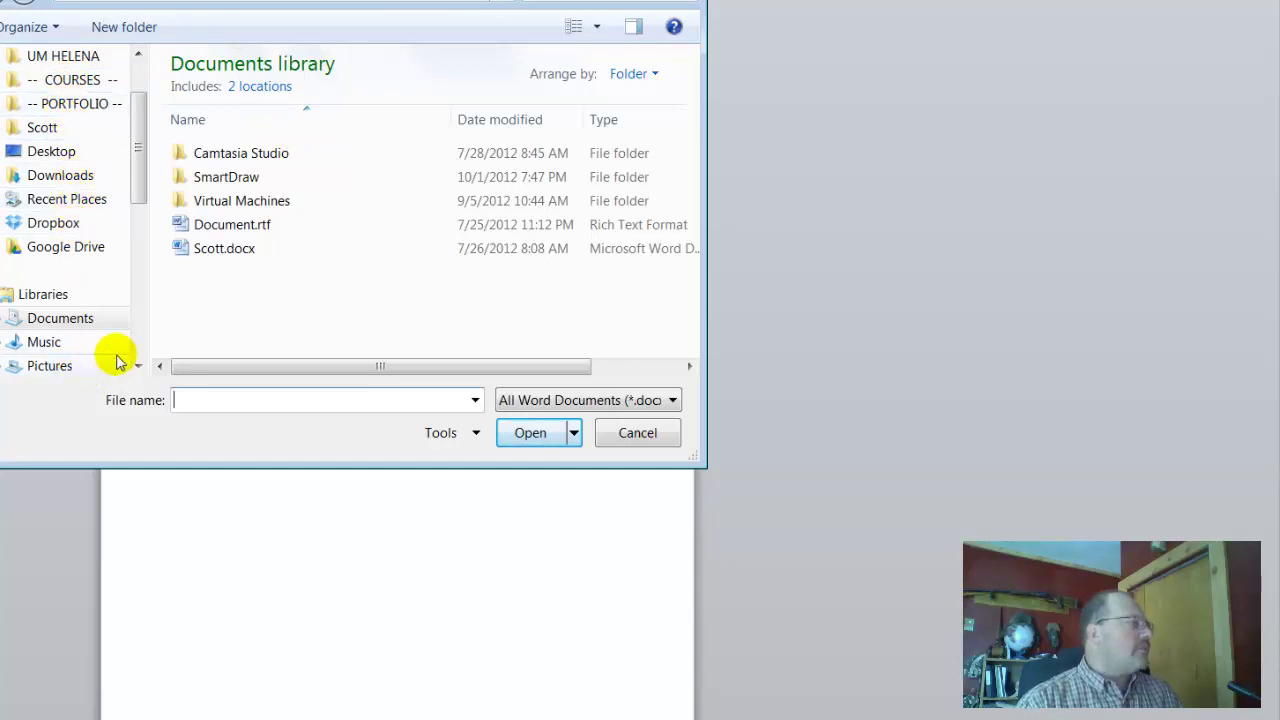
pyautogui.scroll(-4, 115, 360)
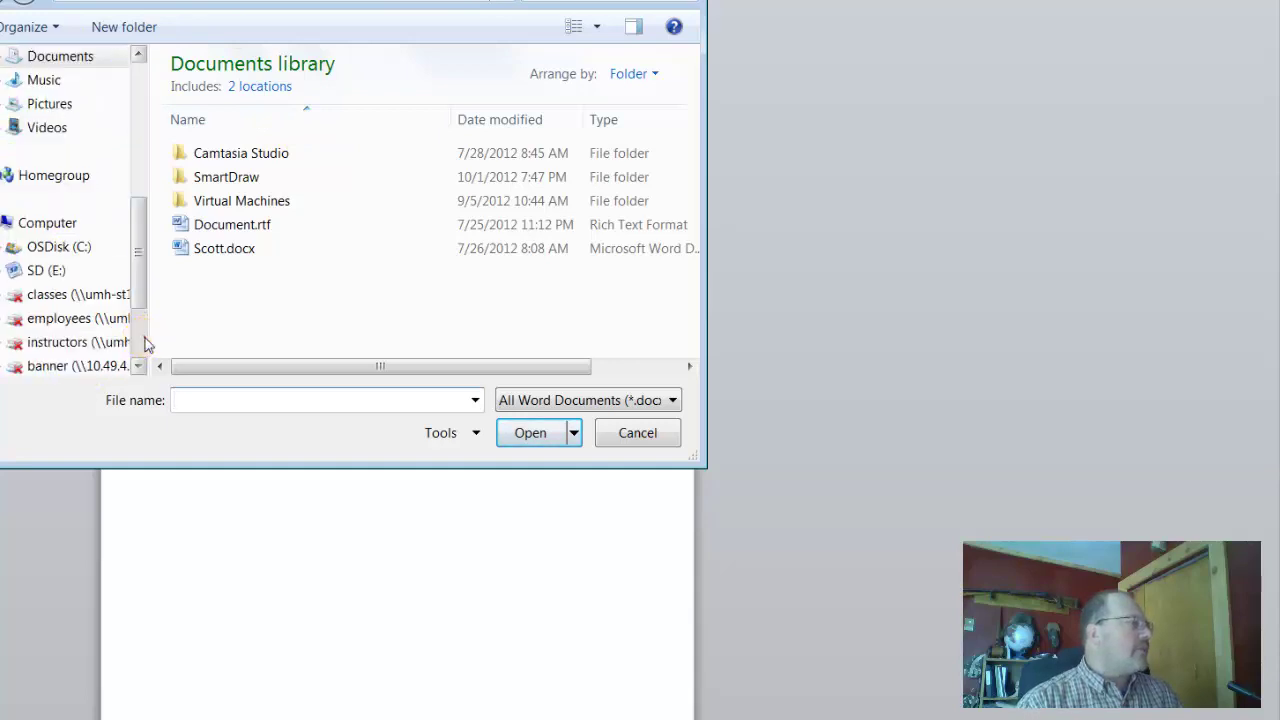
pyautogui.click(70, 256)
pyautogui.doubleClick(251, 116)
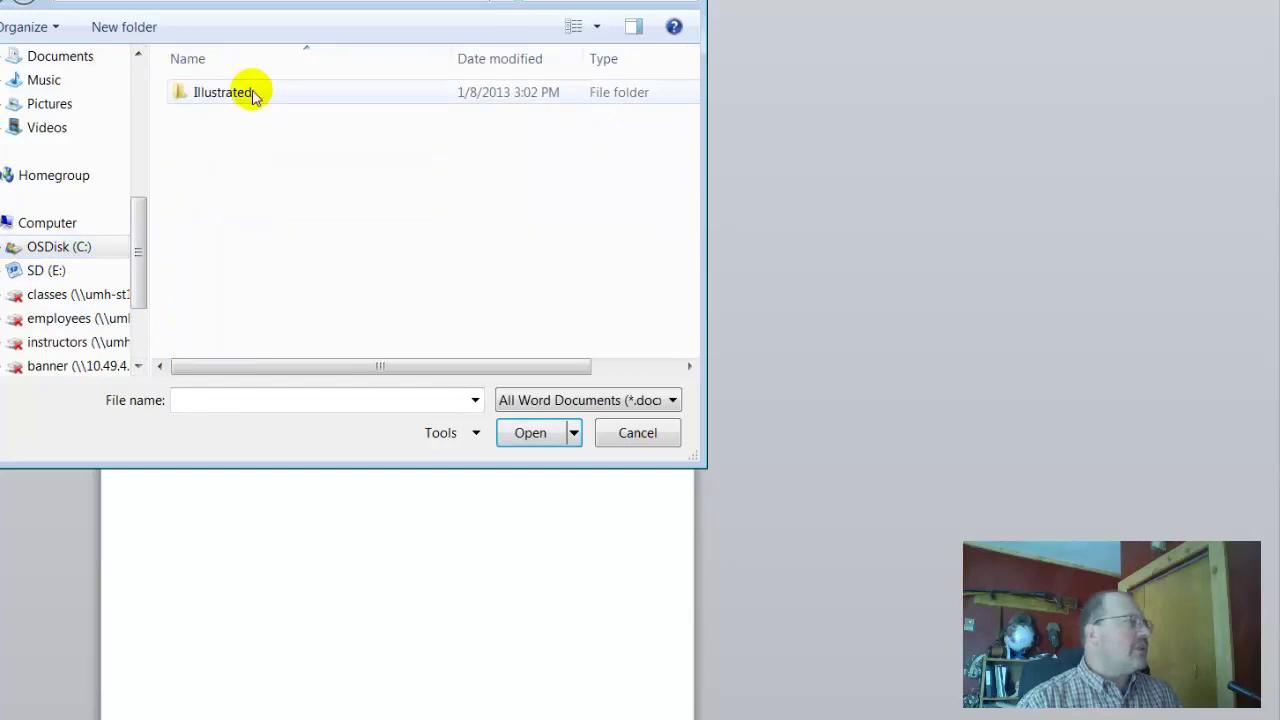
pyautogui.doubleClick(251, 93)
pyautogui.doubleClick(251, 93)
pyautogui.click(251, 93)
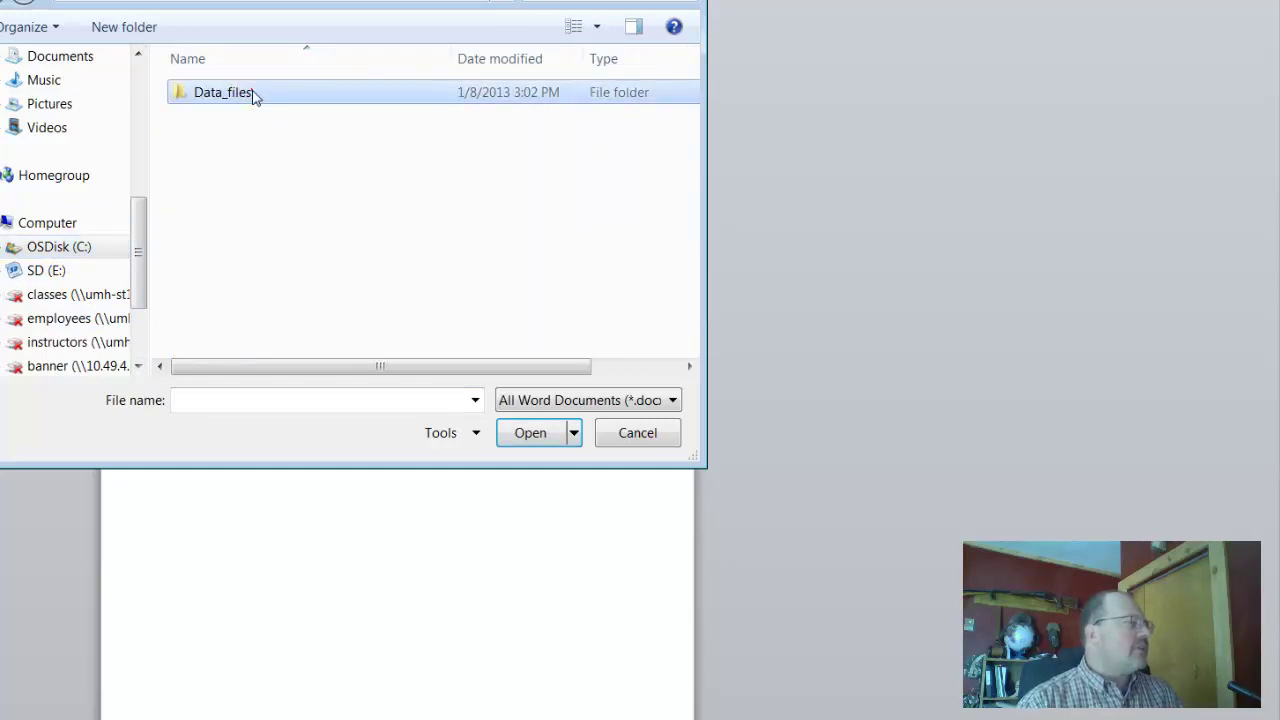
pyautogui.doubleClick(253, 93)
pyautogui.doubleClick(253, 93)
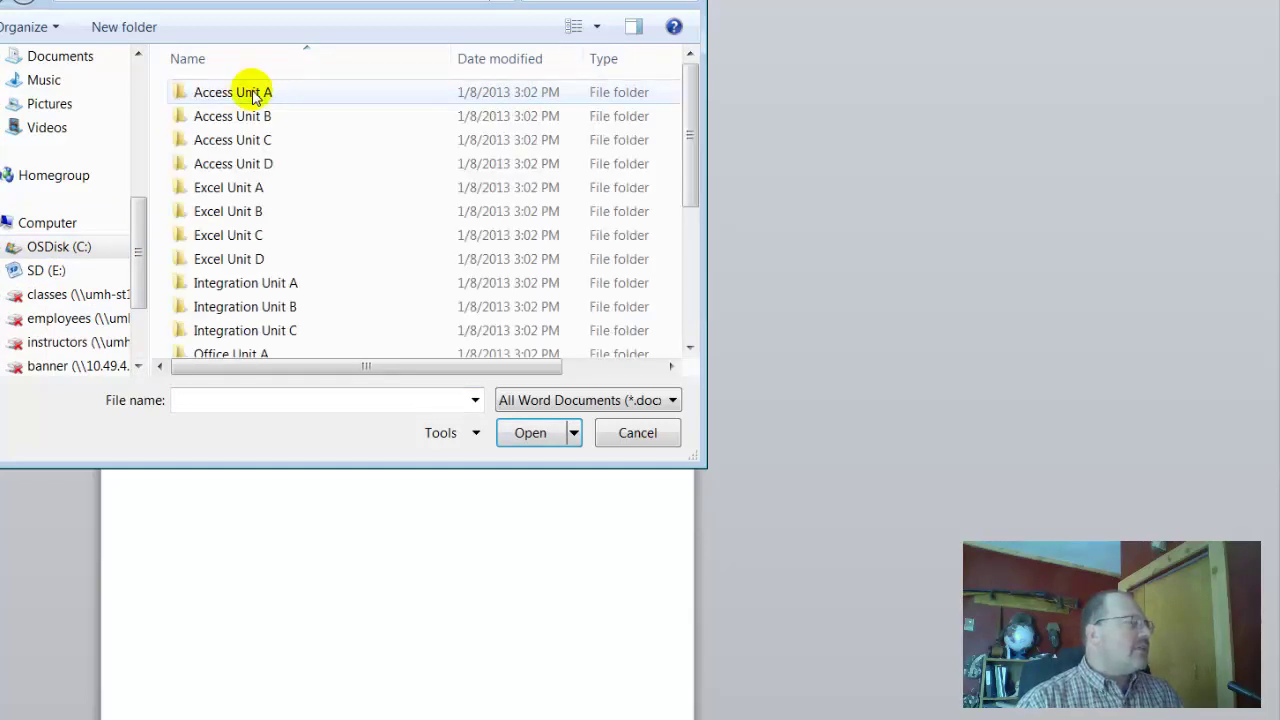
# Open WD B-1.docx from the Word Unit B folder
pyautogui.scroll(-4, 686, 215)
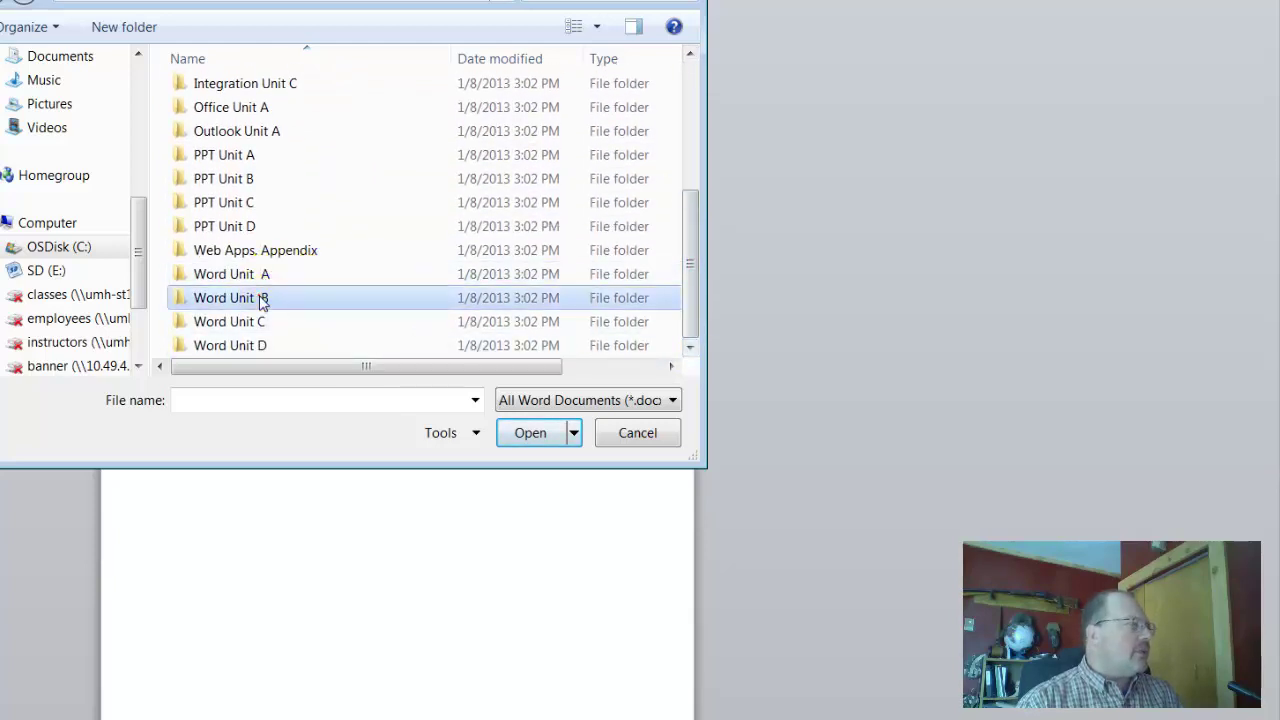
pyautogui.doubleClick(263, 297)
pyautogui.doubleClick(243, 95)
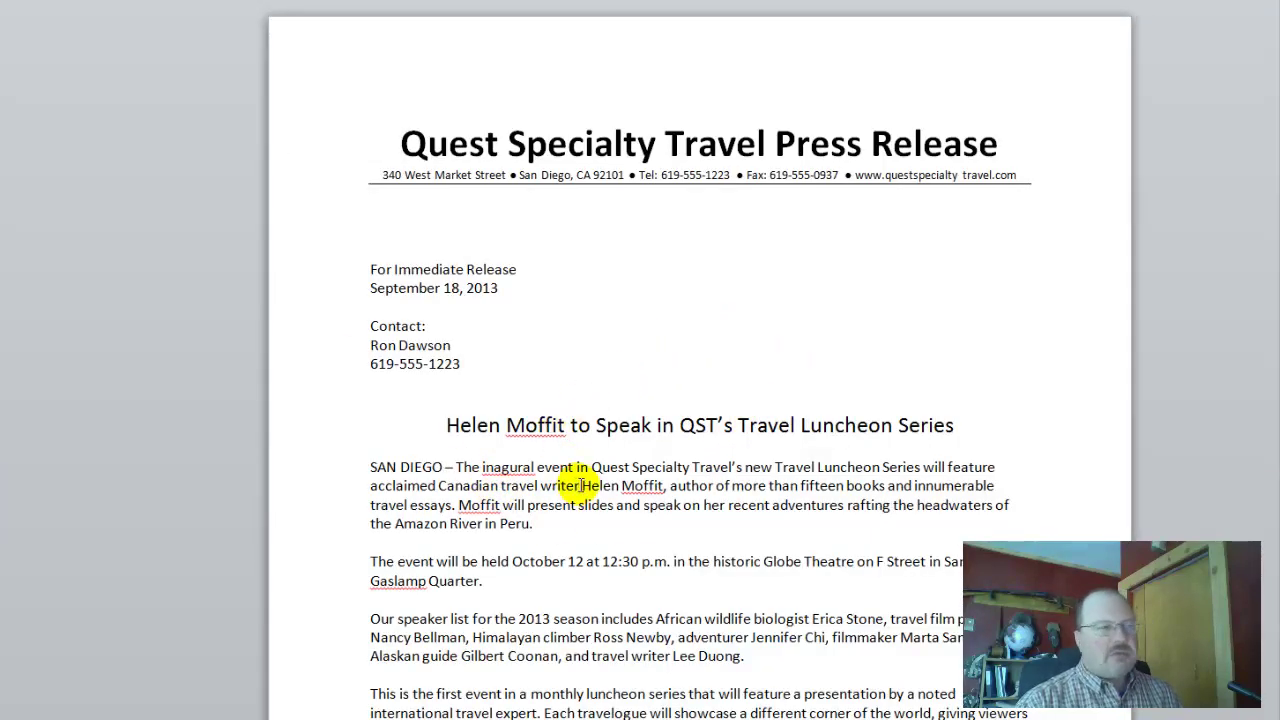
# Enlarge the font of the press release's first body paragraph, starting with "SAN DIEGO", by one increment
pyautogui.moveTo(368, 467); pyautogui.dragTo(581, 524)
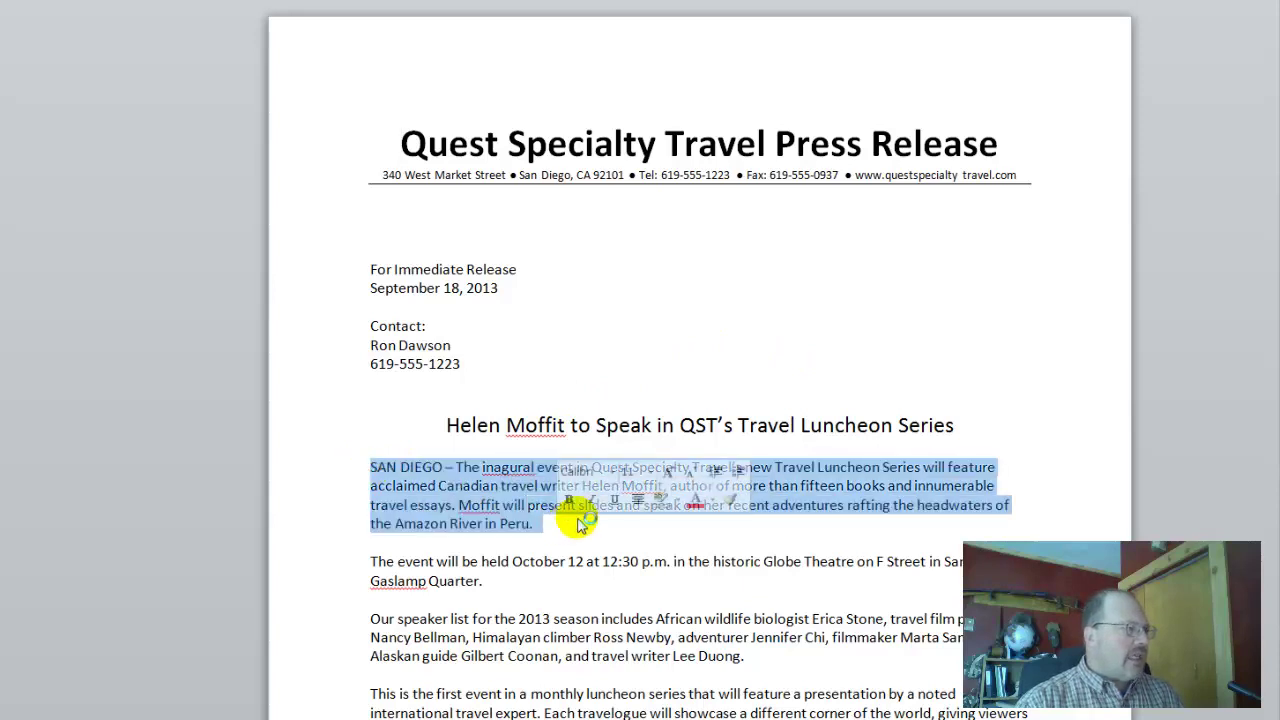
pyautogui.click(670, 472)
pyautogui.click(893, 488)
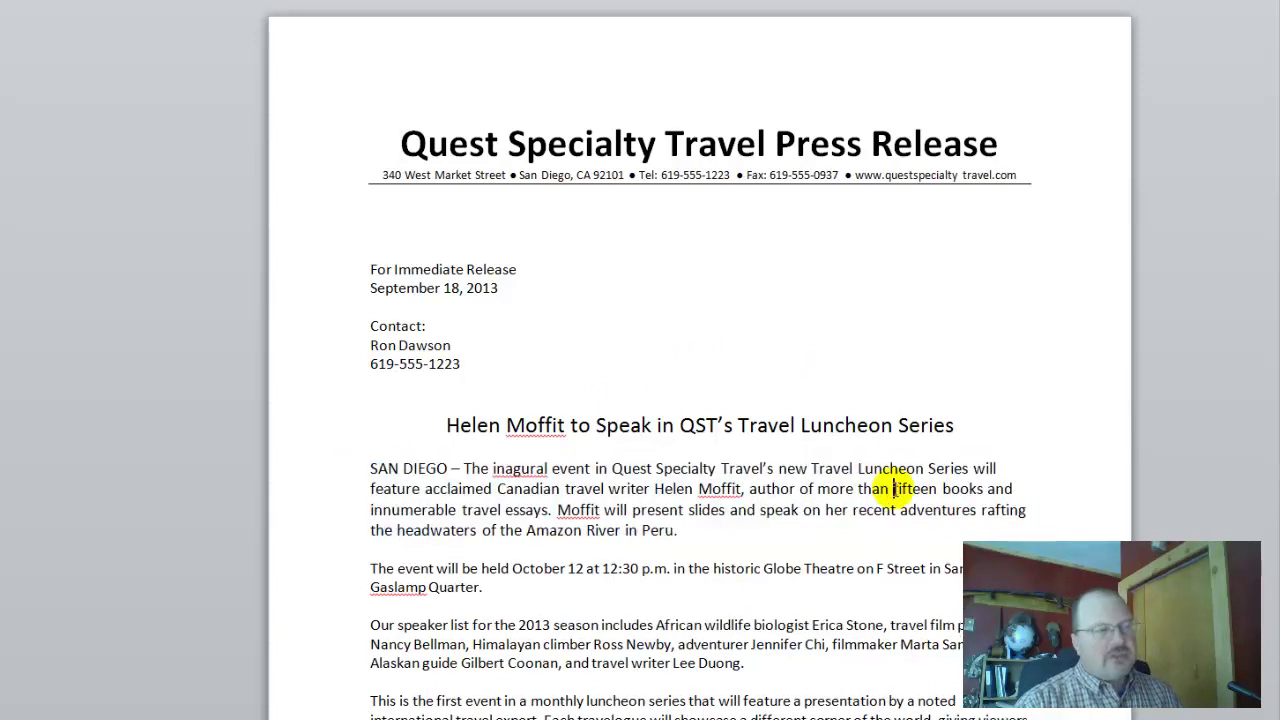